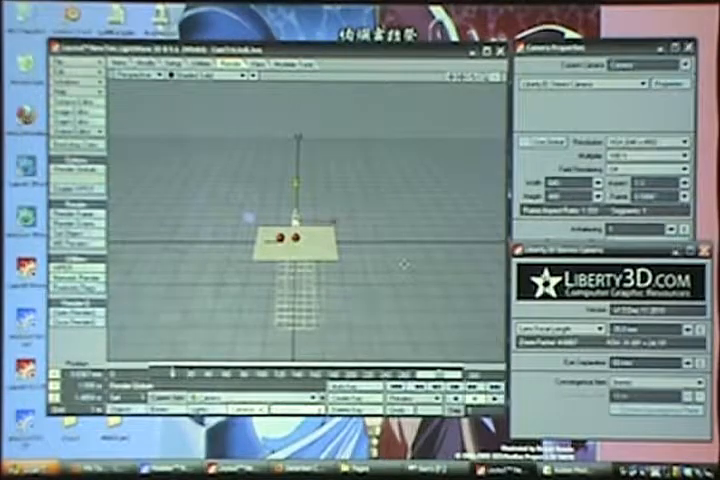
- Render the frame with F9, switch to the wider custom size and re-render, enlarging the result
key(F9)
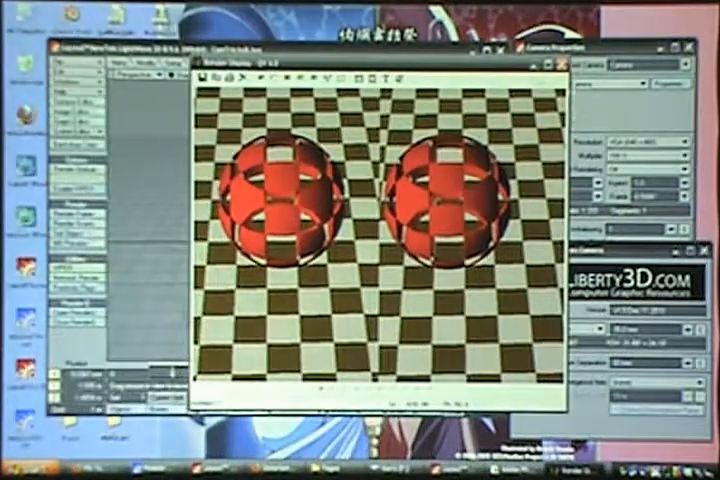
key(Escape)
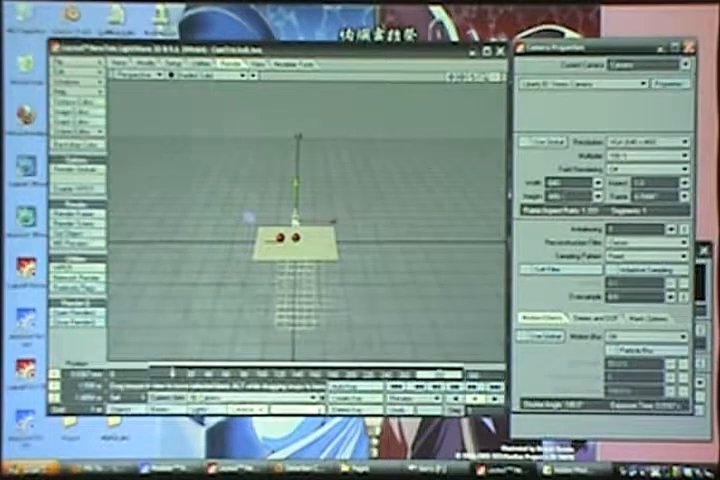
key(F9)
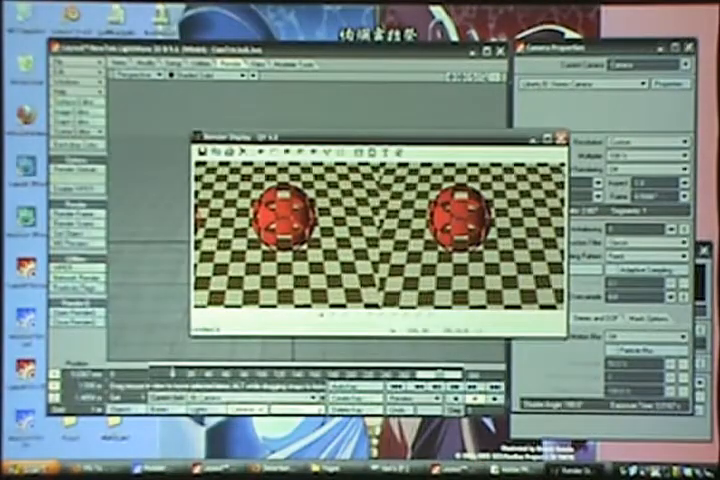
key(F9)
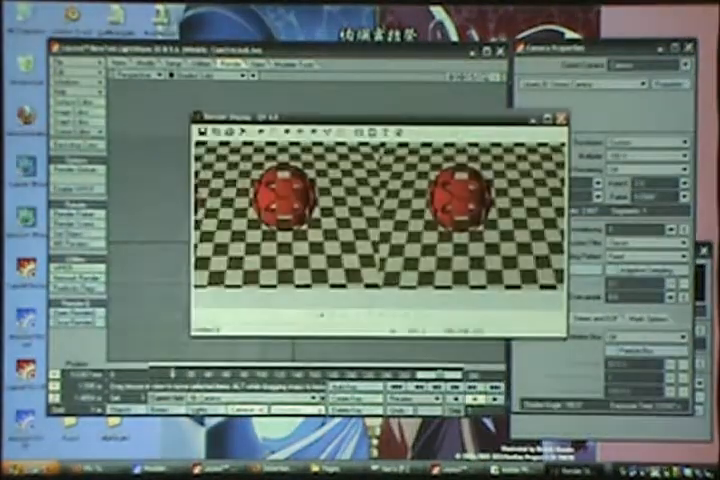
key(F9)
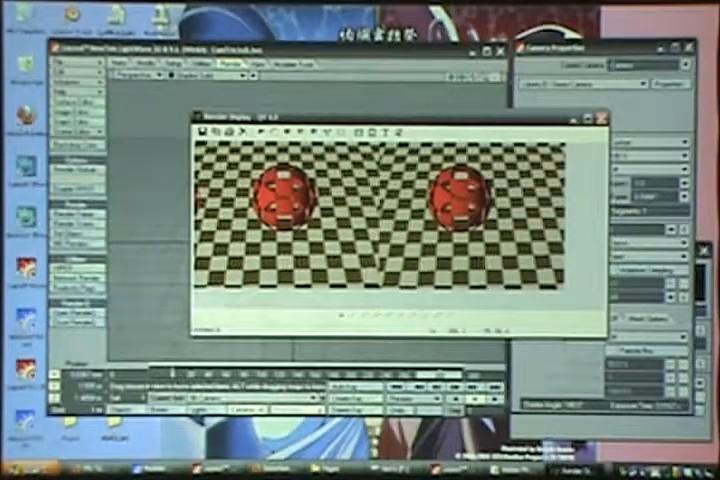
- Move the render aside, orbit closer to the spheres and enable Show Convergence Plane
drag(456, 122, 393, 110)
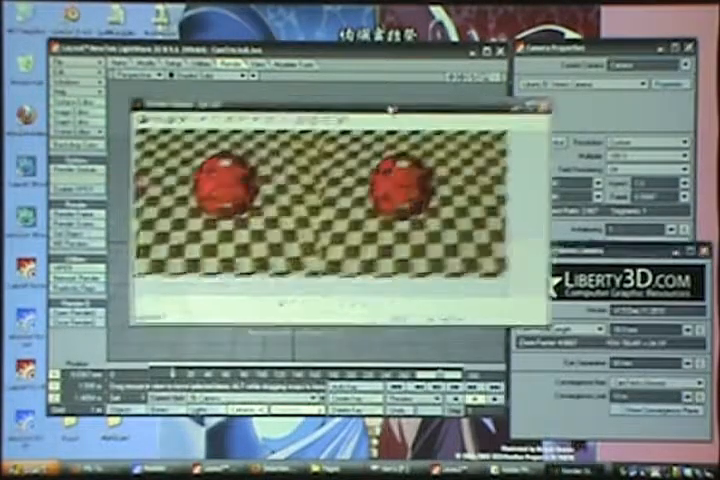
drag(390, 105, 190, 305)
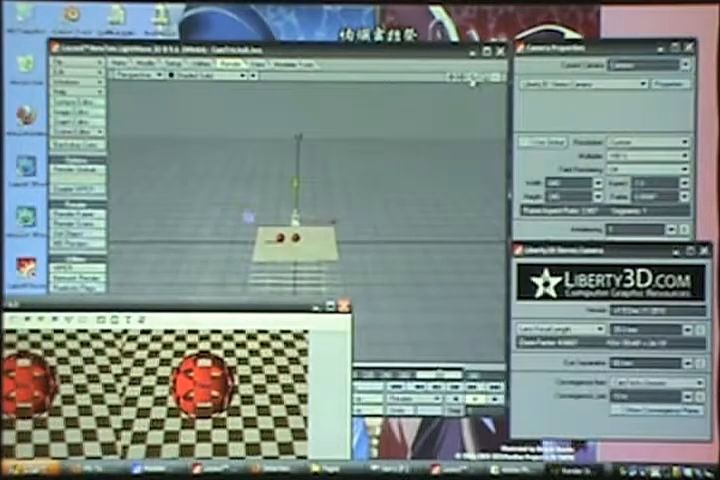
drag(472, 80, 440, 95)
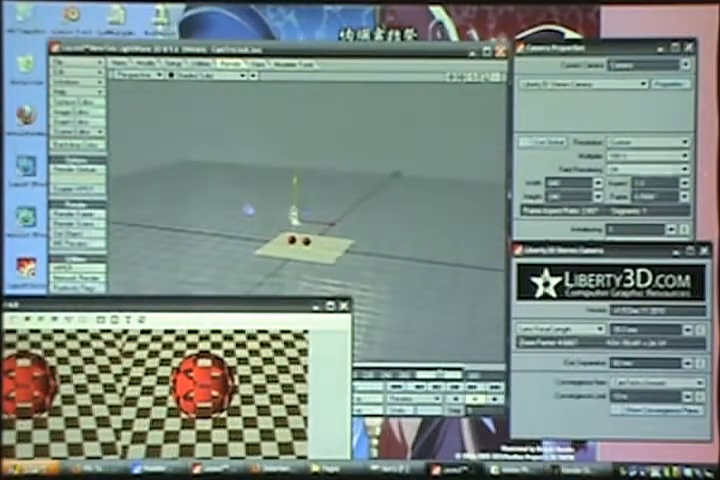
drag(440, 95, 420, 100)
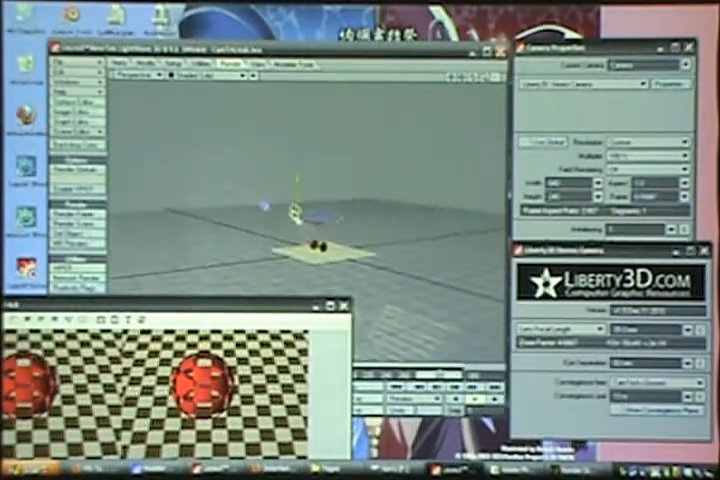
mouse_move(490, 80)
mouse_down()
mouse_move(470, 95)
mouse_move(420, 105)
mouse_up()
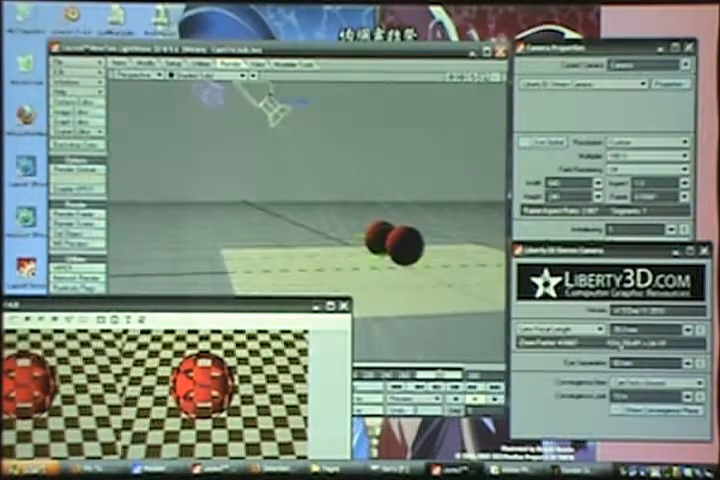
click(360, 235)
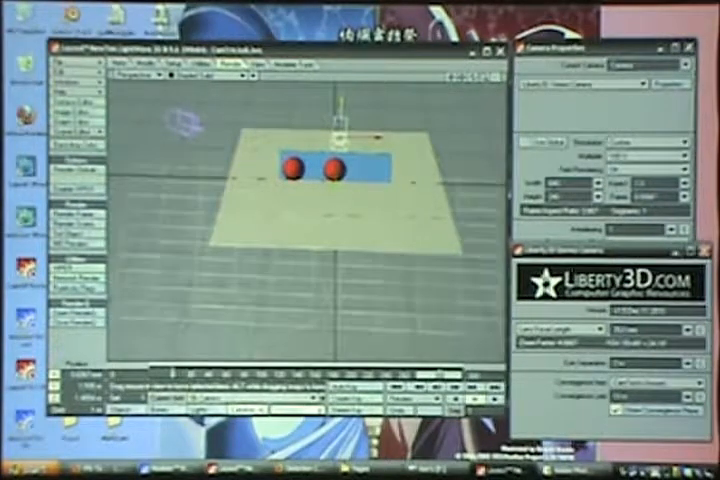
scroll(300, 200, down, 3)
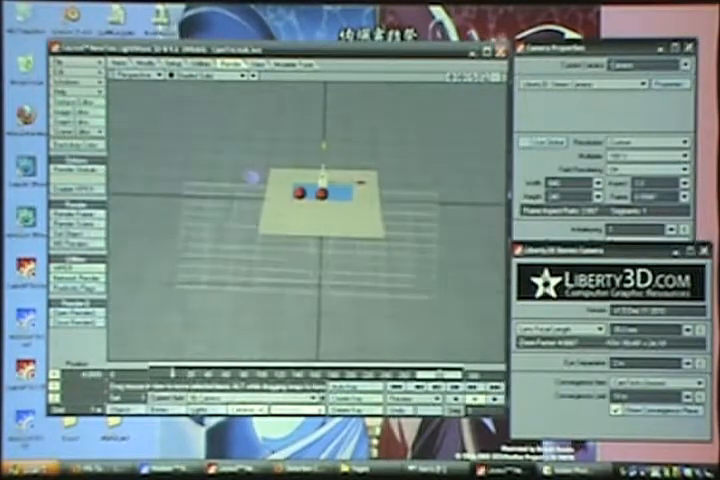
scroll(300, 200, up, 4)
- Look down on the plane, render the stereo frame with F9, then close the result
mouse_move(300, 200)
alt+mouse_down()
mouse_move(330, 160)
mouse_move(340, 120)
alt+mouse_up()
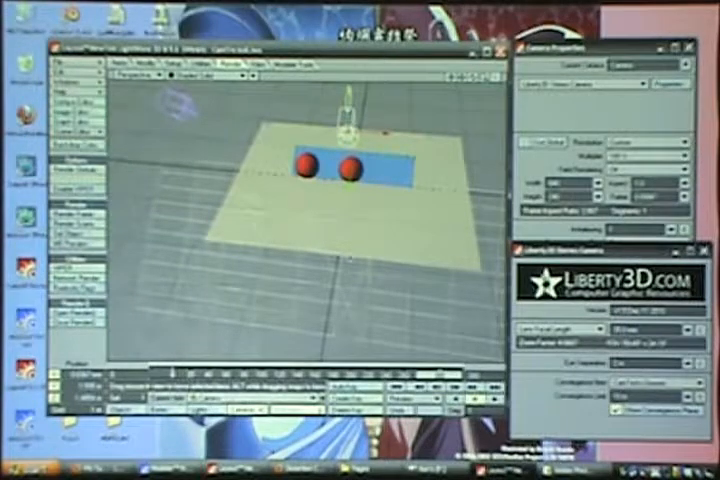
key(F9)
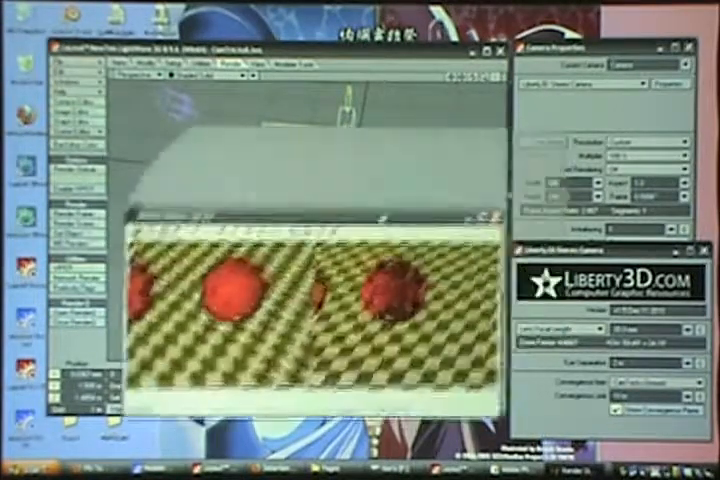
drag(330, 139, 250, 239)
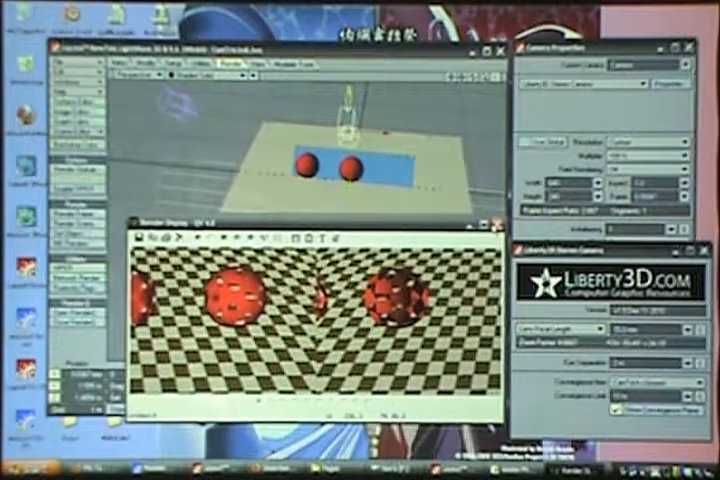
click(478, 239)
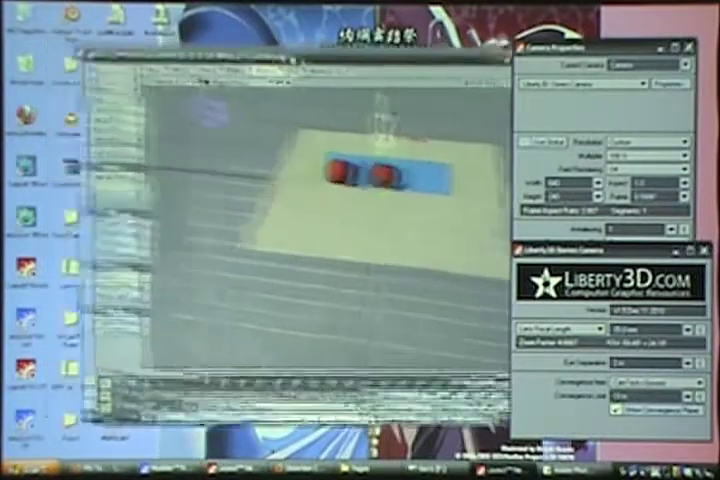
- Close the Liberty3D stereo panel and set the camera type back to Perspective Camera
mouse_move(230, 48)
mouse_down()
mouse_move(270, 68)
mouse_move(255, 60)
mouse_up()
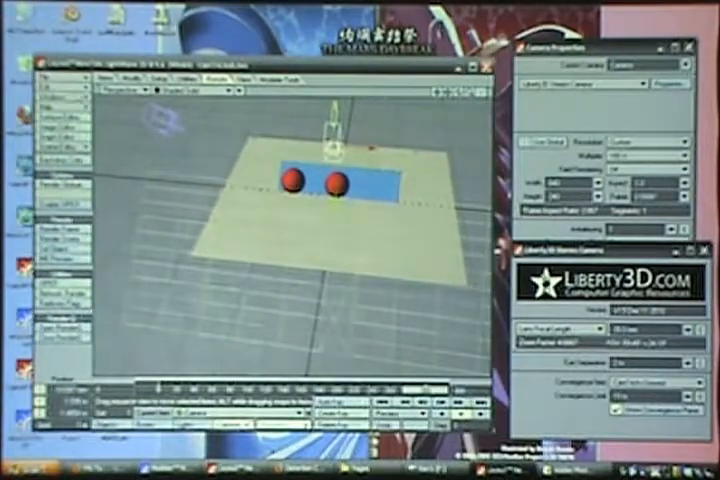
click(55, 80)
click(68, 82)
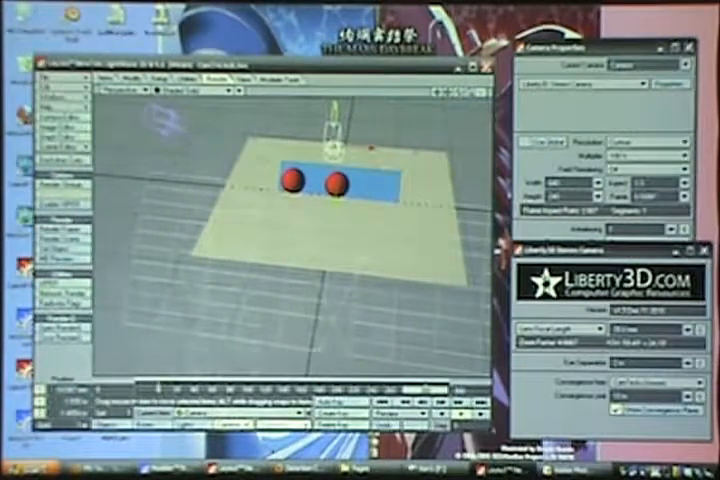
click(697, 250)
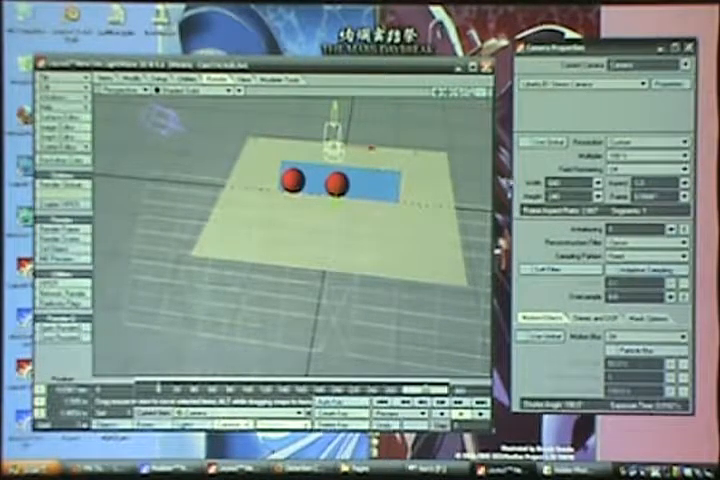
click(620, 64)
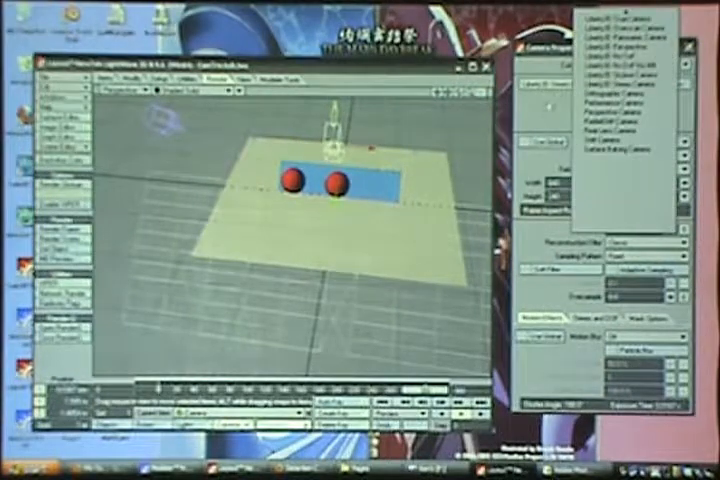
scroll(620, 60, up, 2)
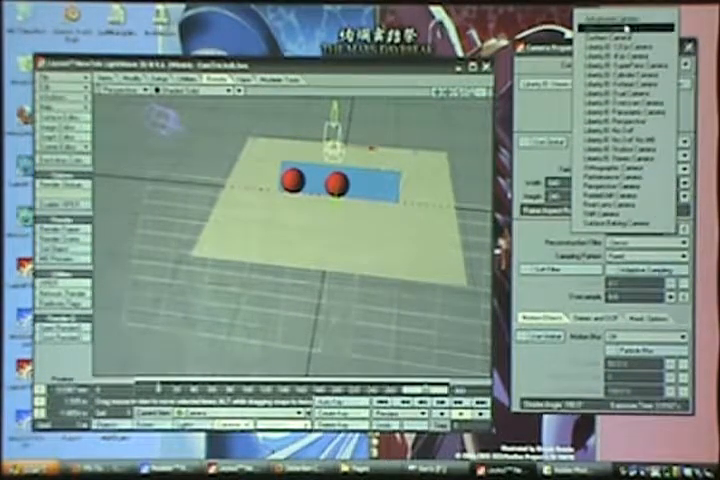
click(615, 170)
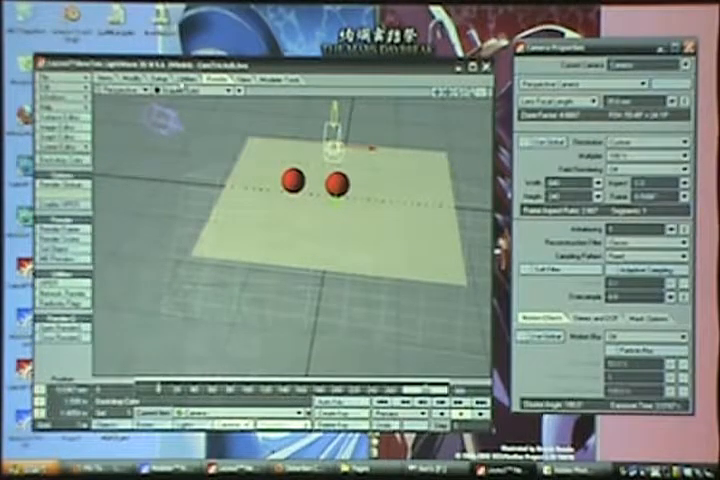
- Load the stereo rig script through the file browser and accept its Create Stereo Rig options
key(ctrl+o)
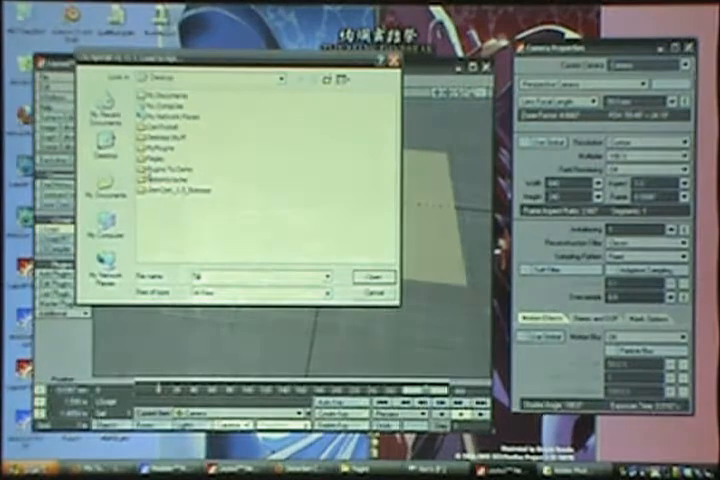
double_click(160, 125)
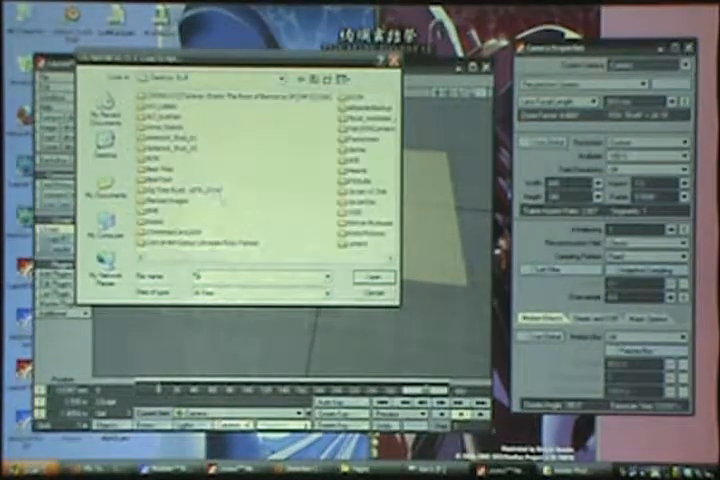
double_click(165, 115)
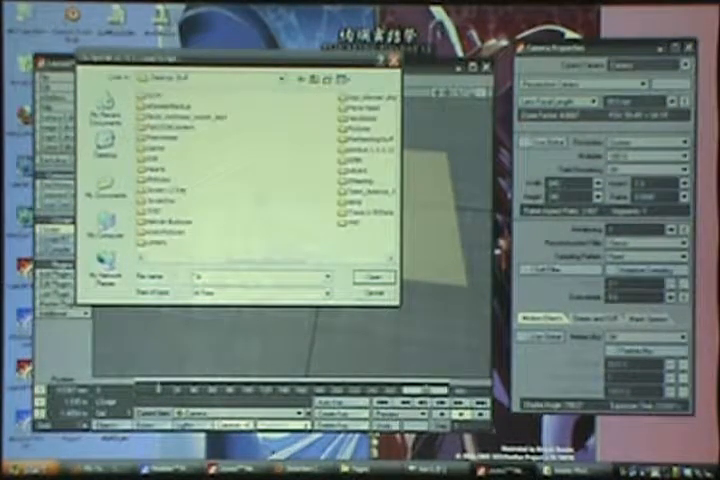
double_click(165, 110)
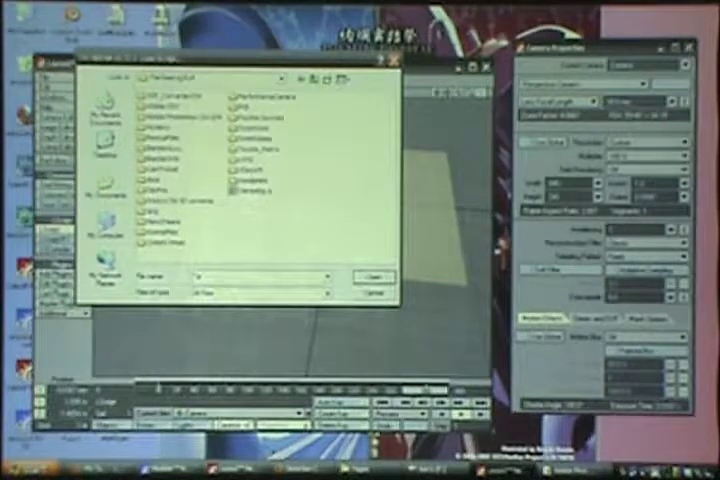
click(250, 190)
click(370, 280)
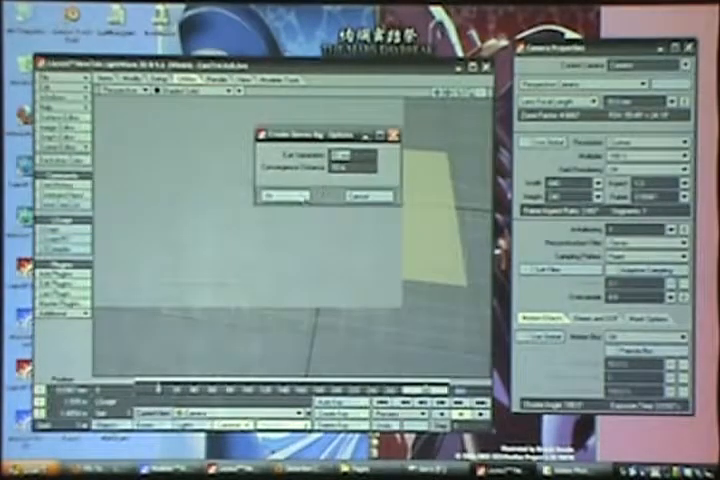
click(285, 195)
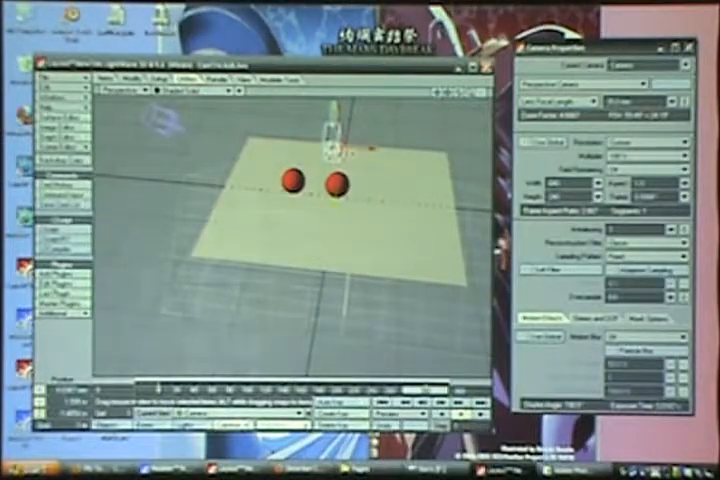
scroll(290, 200, up, 2)
scroll(290, 200, up, 1)
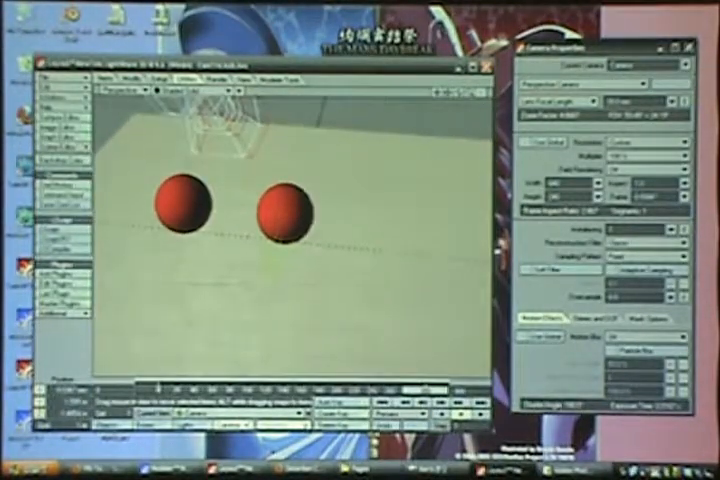
- Orbit the Perspective viewport around the spheres and the new camera rig
alt+drag(330, 215, 355, 232)
alt+drag(300, 200, 320, 230)
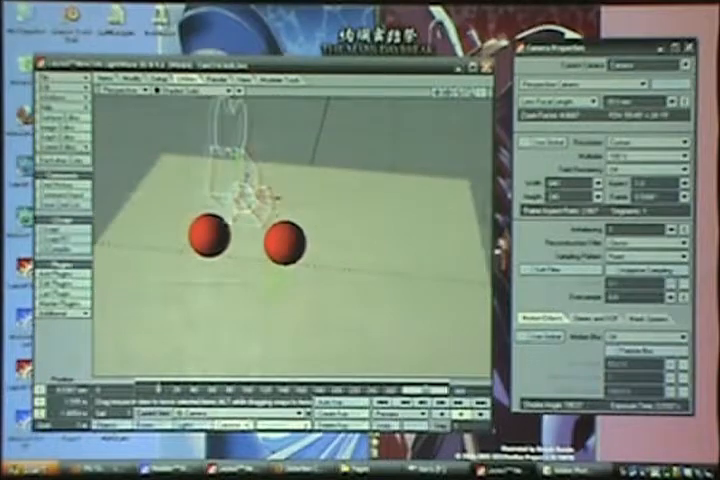
alt+drag(300, 200, 330, 240)
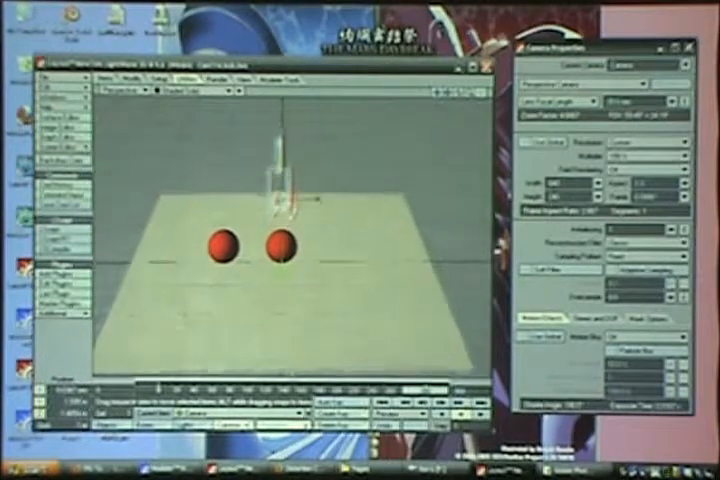
mouse_move(300, 200)
alt+mouse_down()
mouse_move(320, 225)
mouse_move(340, 230)
alt+mouse_up()
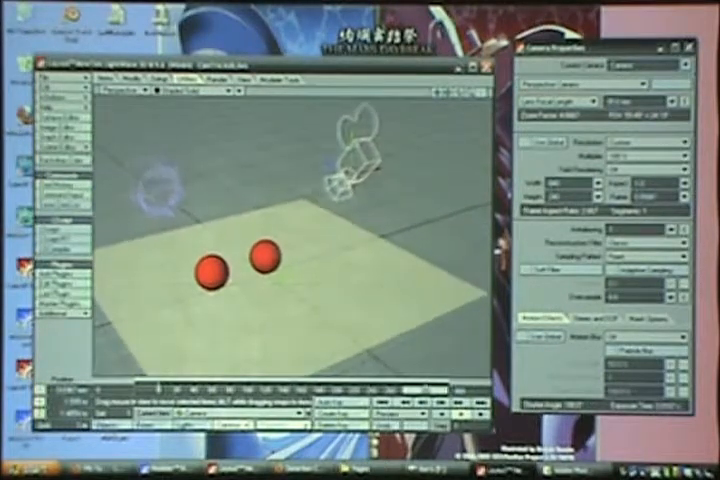
alt+drag(300, 200, 340, 220)
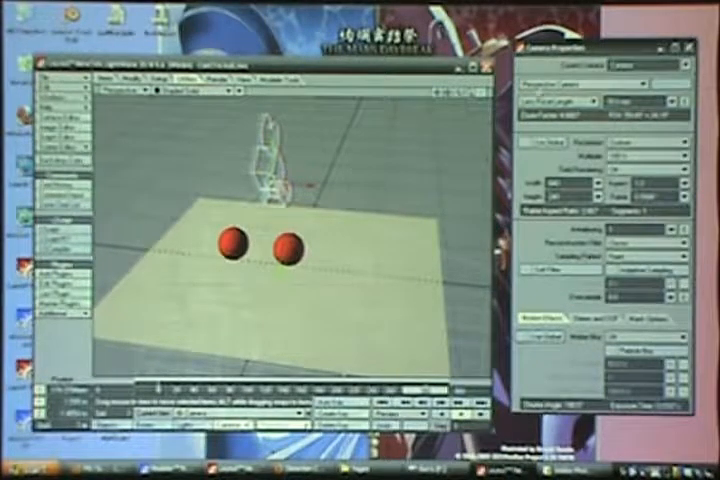
- Set the camera type to Liberty3D Dual Camera and pick its side camera
click(640, 66)
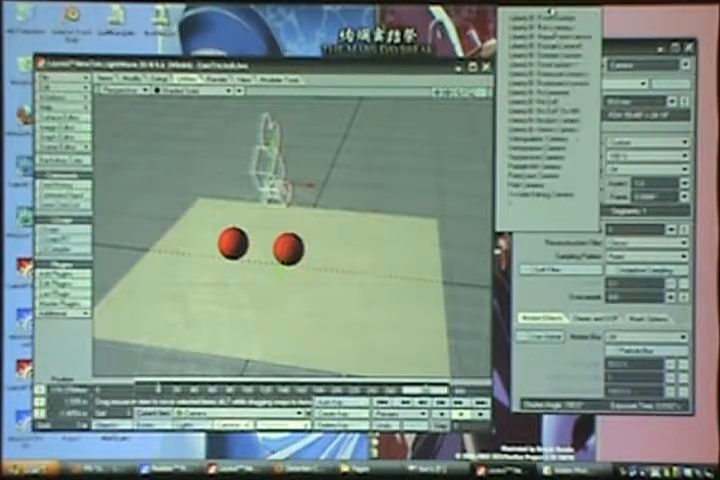
click(548, 97)
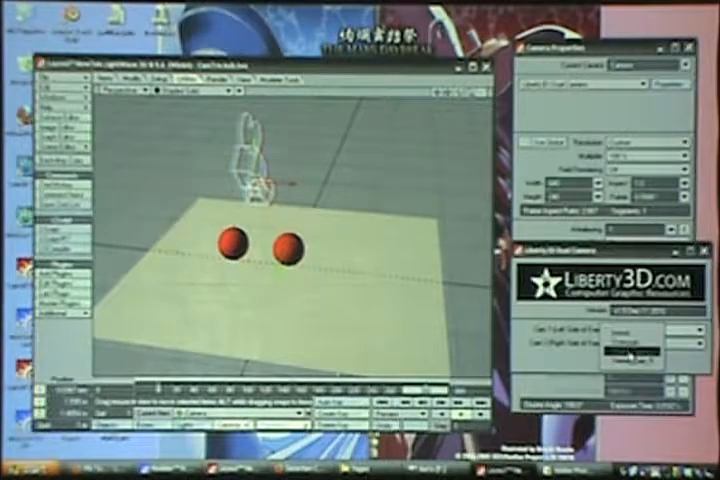
click(638, 372)
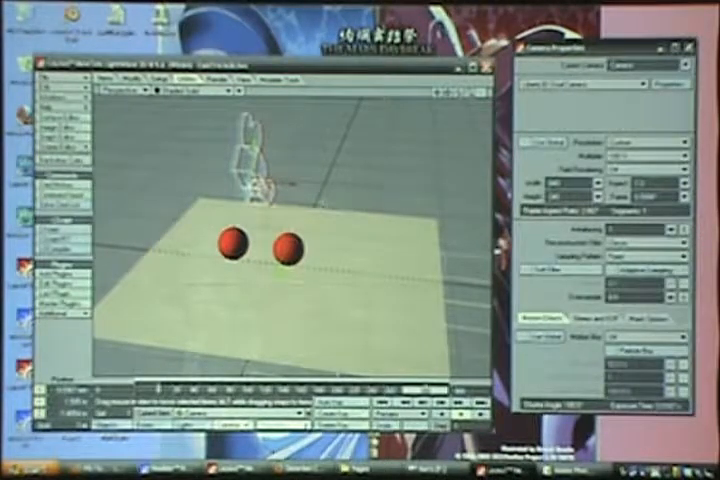
- Render a side-by-side test frame, close it and bring up the Scene Editor
key(F9)
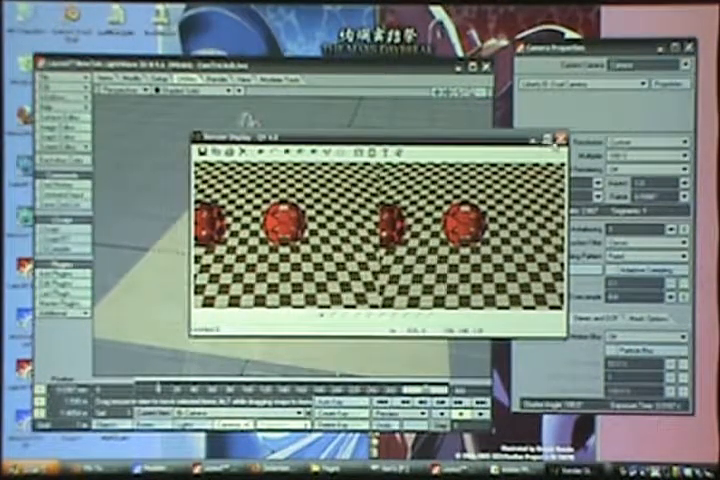
key(Escape)
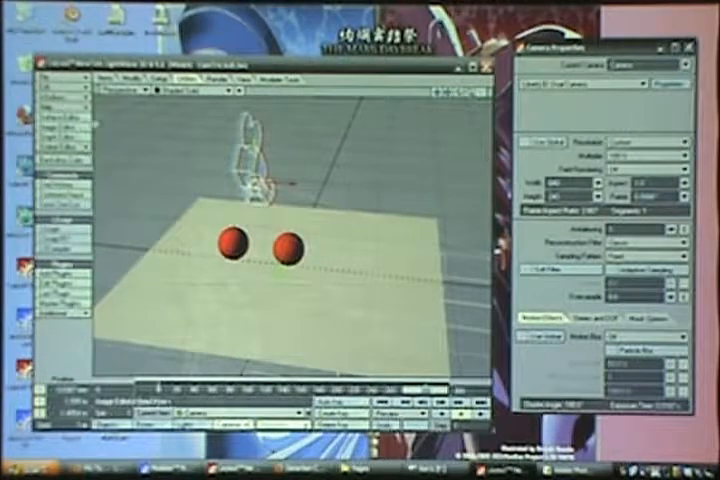
key(ctrl+F1)
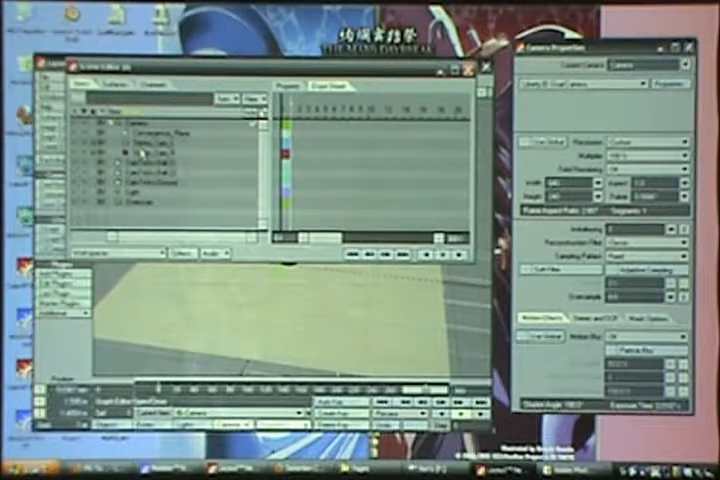
- Select the right stereo camera in the Scene Editor and bring up its Motion Options
click(160, 165)
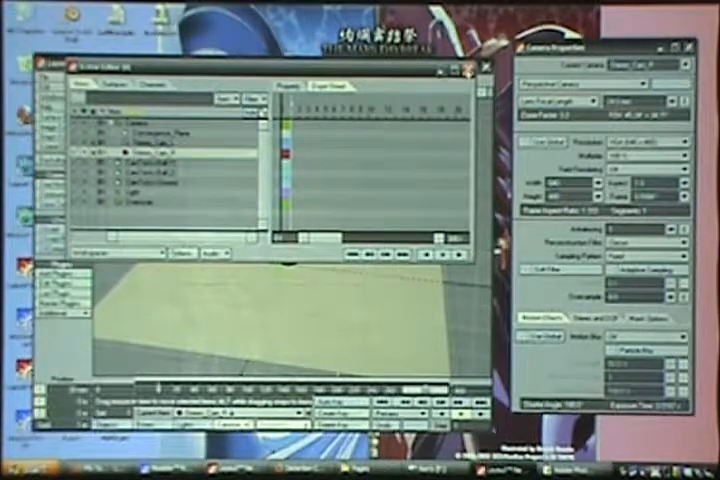
click(468, 70)
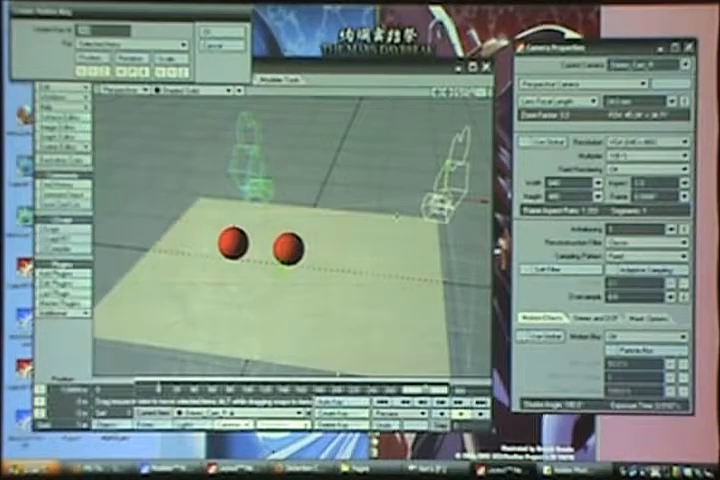
key(m)
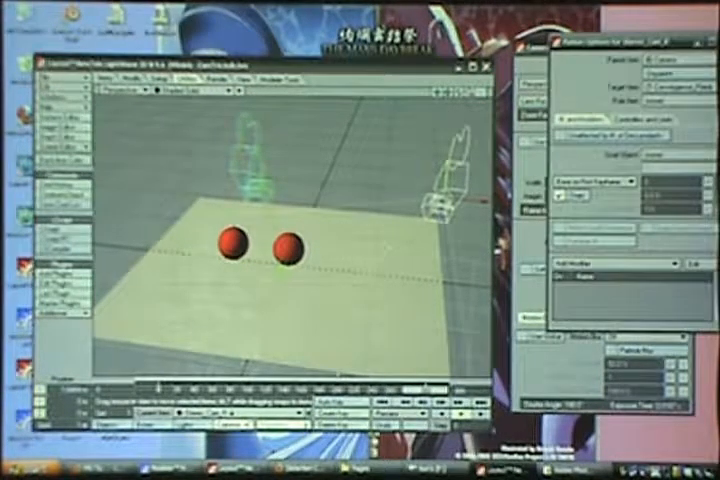
drag(630, 42, 545, 48)
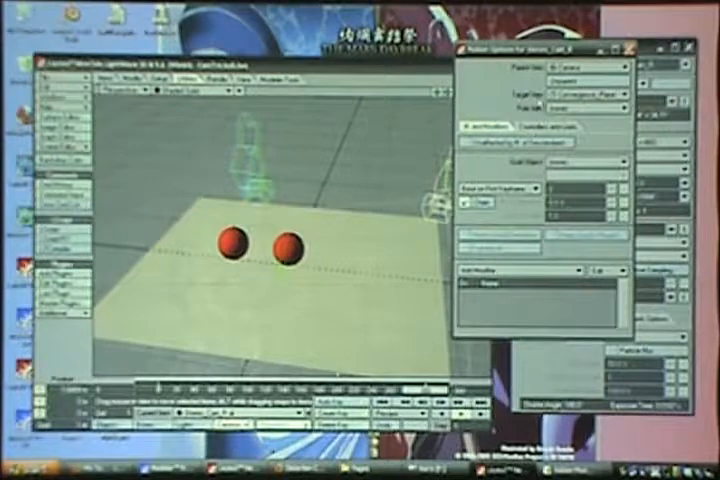
- Set Parent Item to Camera and Target Item to Convergence_Plane
click(585, 70)
click(585, 95)
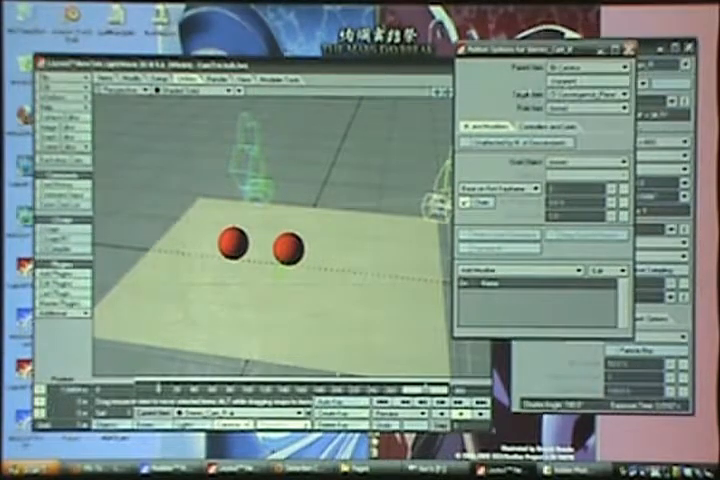
click(585, 95)
click(575, 150)
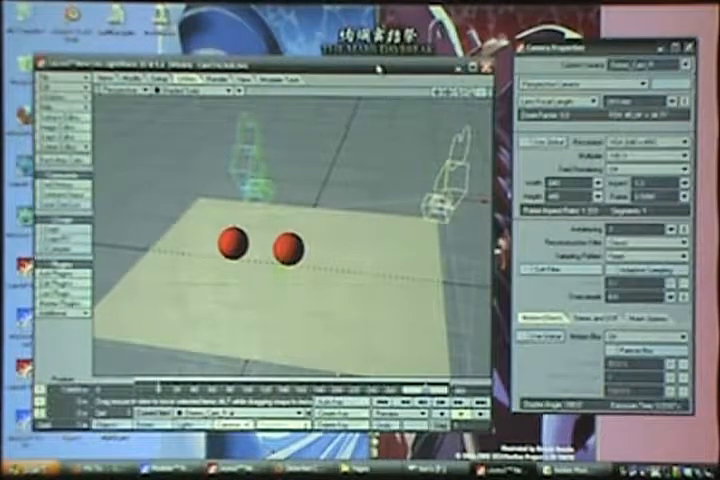
- Render once more, then make the Overscan camera current and show its Liberty3D settings
key(F9)
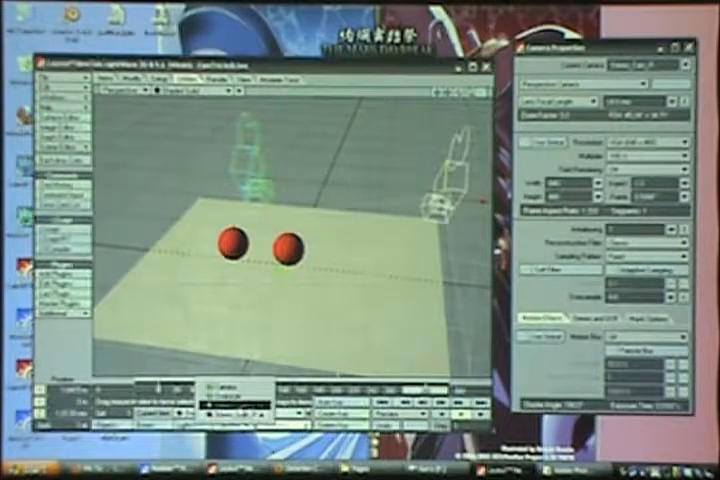
click(60, 230)
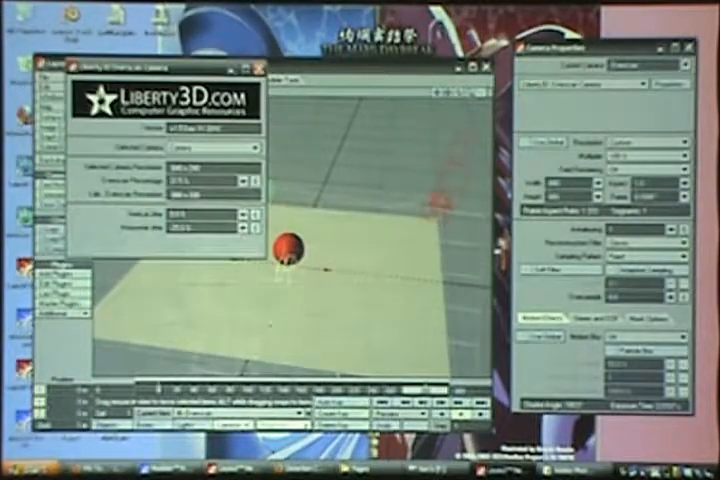
- Return to the dual Camera, check its Liberty3D settings and render a stereo frame
click(258, 69)
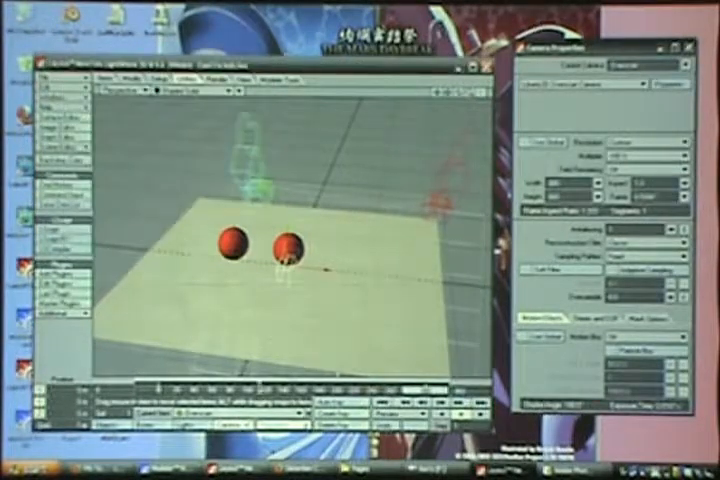
click(60, 230)
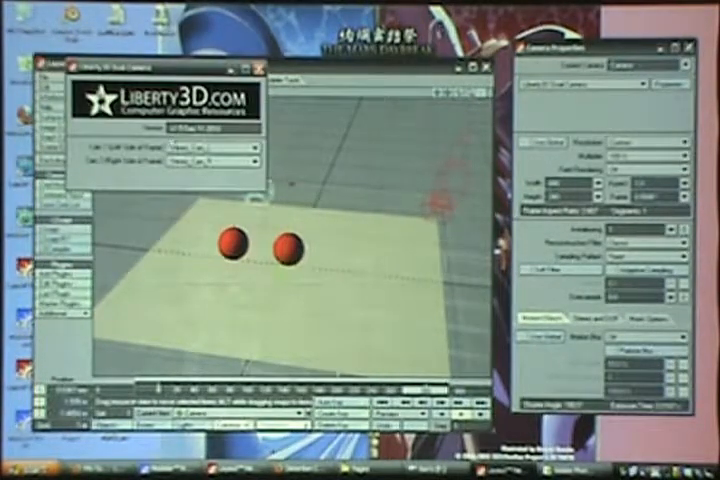
click(258, 69)
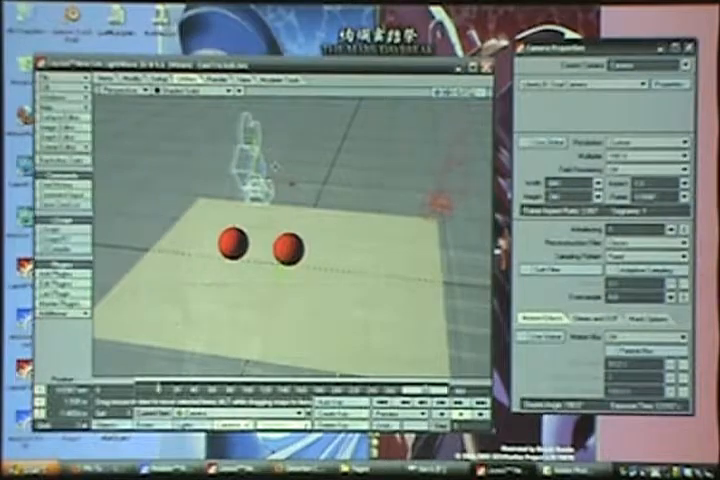
key(F9)
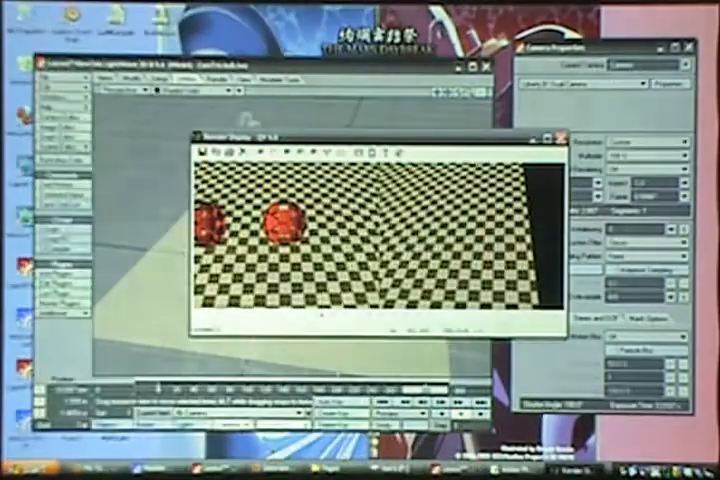
- Reposition the Render Display window and bring up the Current Camera list
mouse_move(290, 142)
mouse_down()
mouse_move(255, 190)
mouse_move(175, 220)
mouse_move(125, 260)
mouse_move(235, 222)
mouse_up()
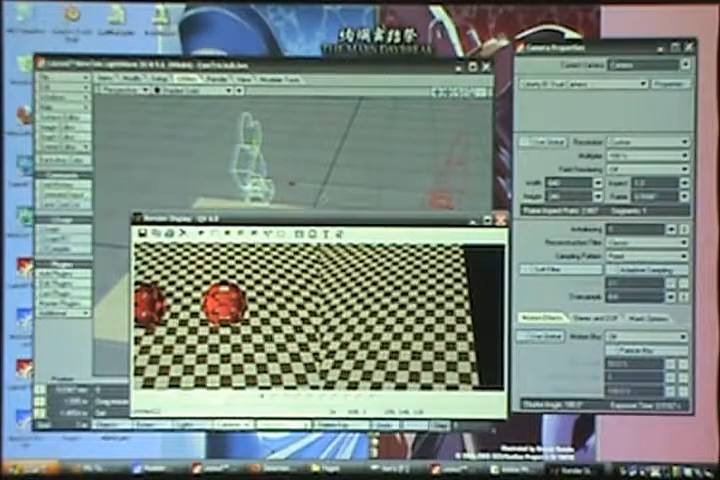
drag(235, 222, 215, 242)
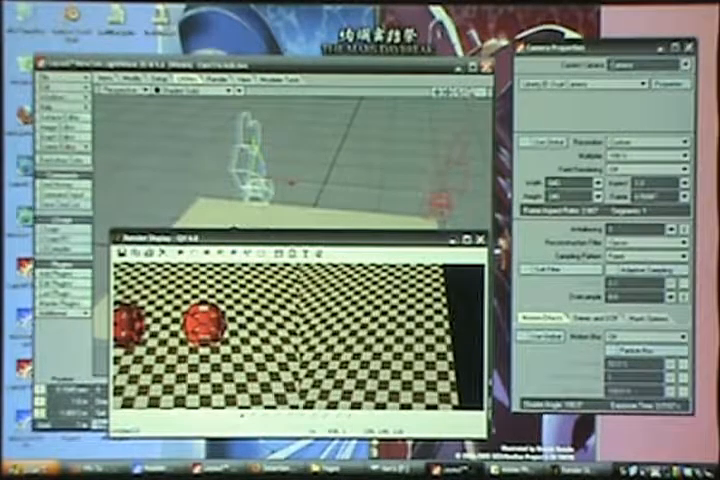
drag(300, 240, 440, 213)
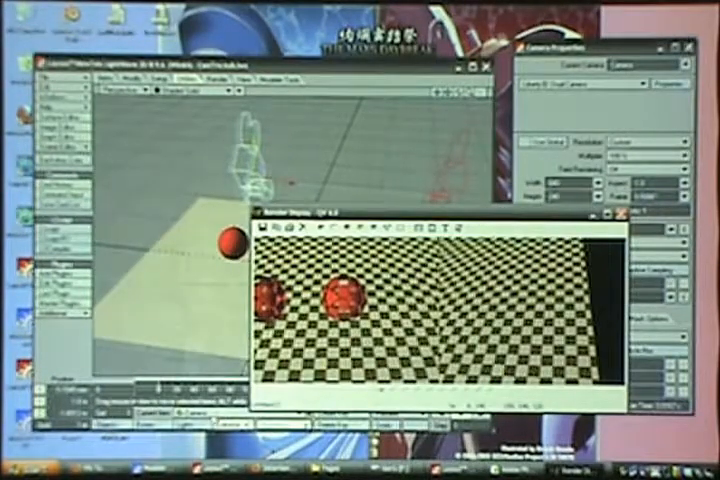
click(200, 412)
- Select Stereo_Cam_R, check its dual camera settings, and drag it beside the left camera
click(210, 430)
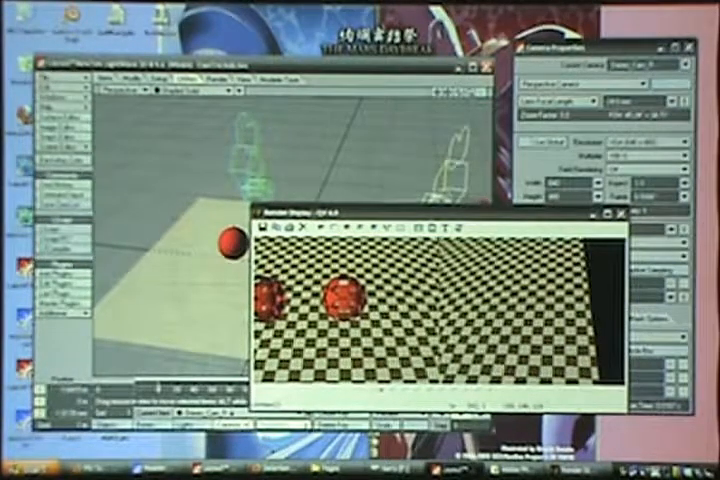
key(Return)
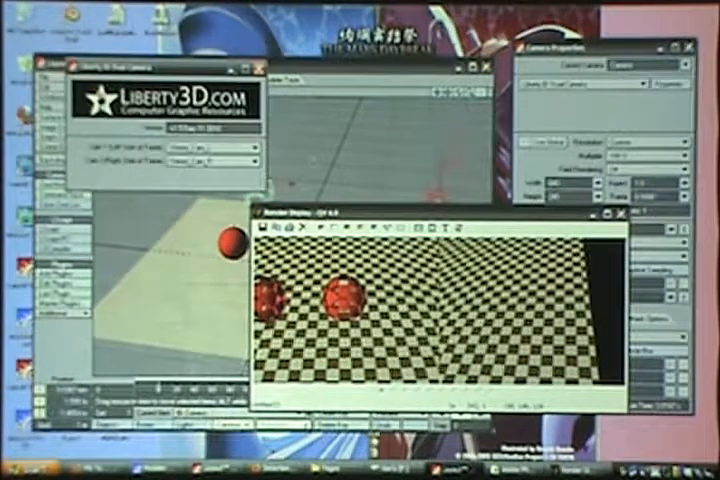
click(262, 72)
drag(350, 212, 470, 282)
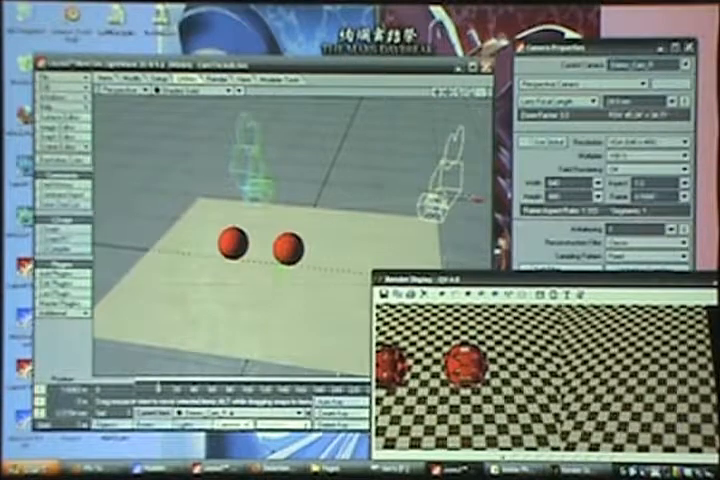
drag(445, 175, 423, 200)
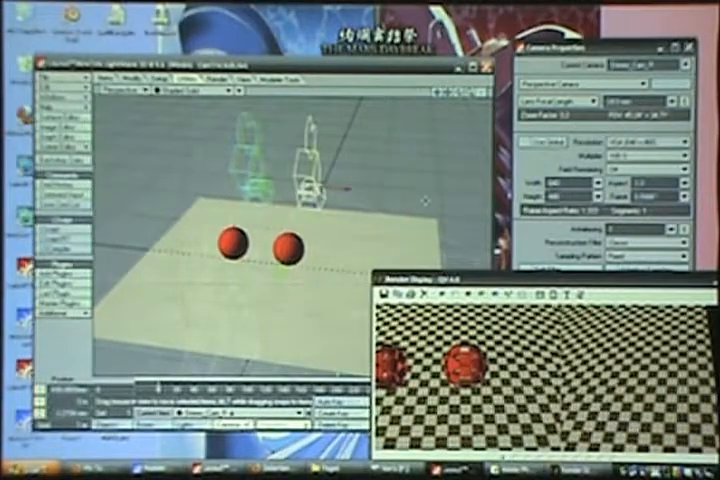
- Pick another scene item, orbit to see the whole floor edge-on, and render the frame with F9
click(240, 412)
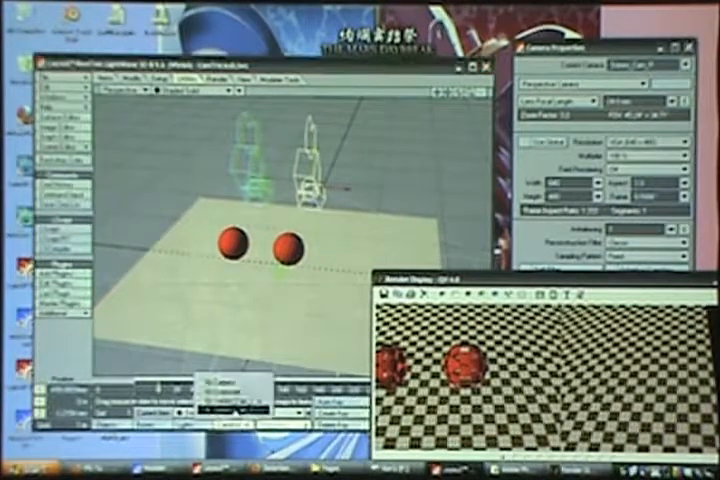
click(225, 398)
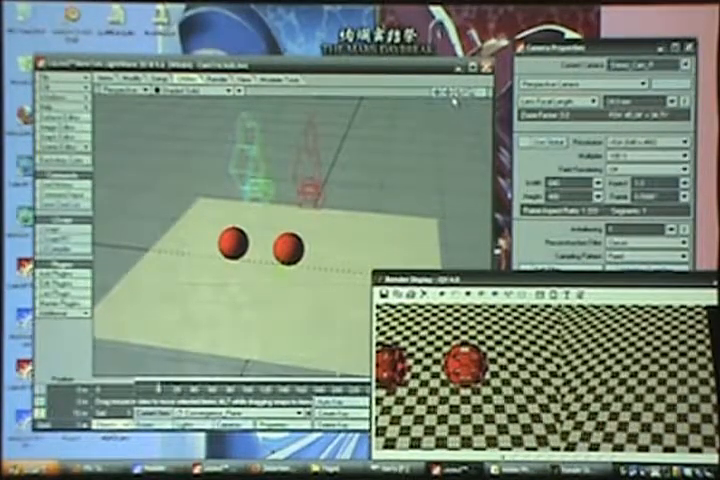
drag(300, 250, 240, 230)
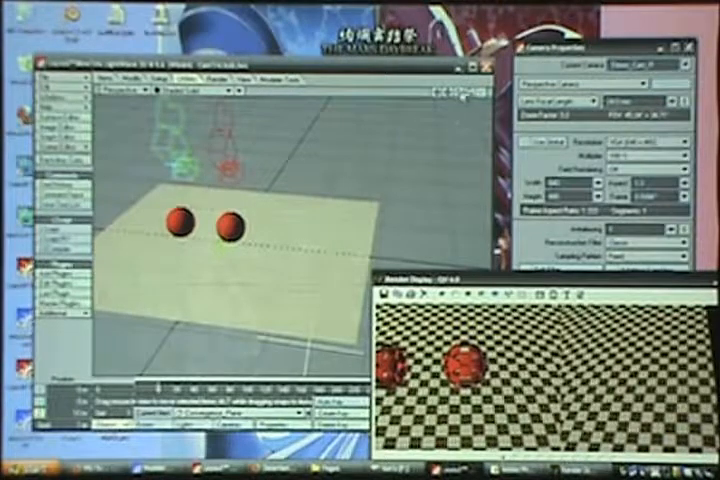
mouse_move(455, 245)
mouse_down()
mouse_move(430, 200)
mouse_move(400, 180)
mouse_move(370, 175)
mouse_up()
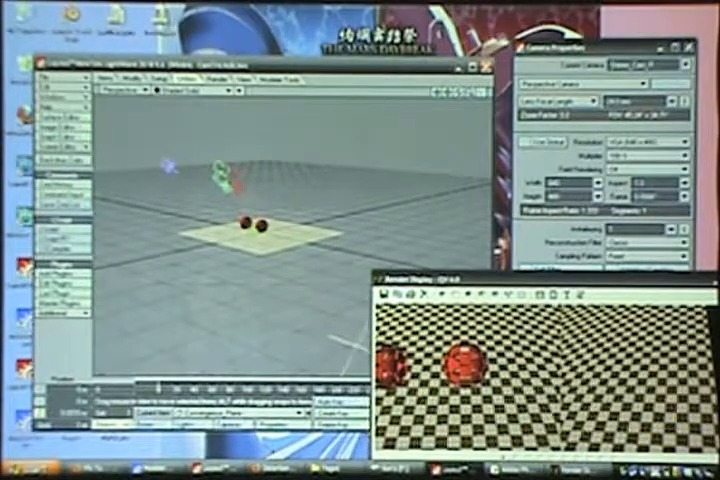
drag(350, 345, 240, 175)
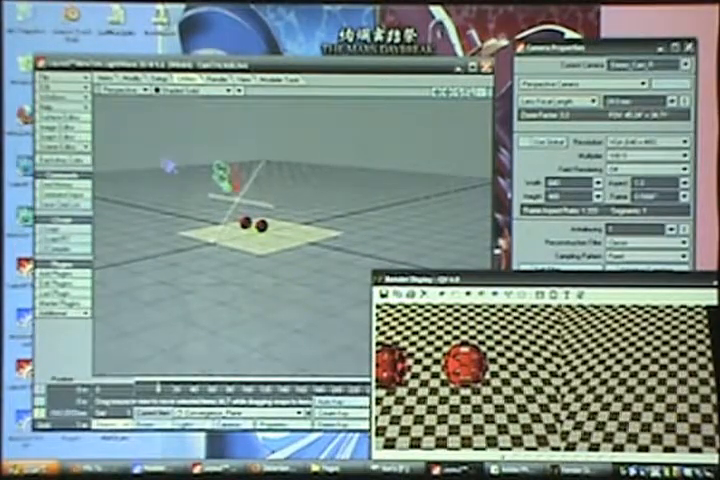
drag(300, 150, 300, 220)
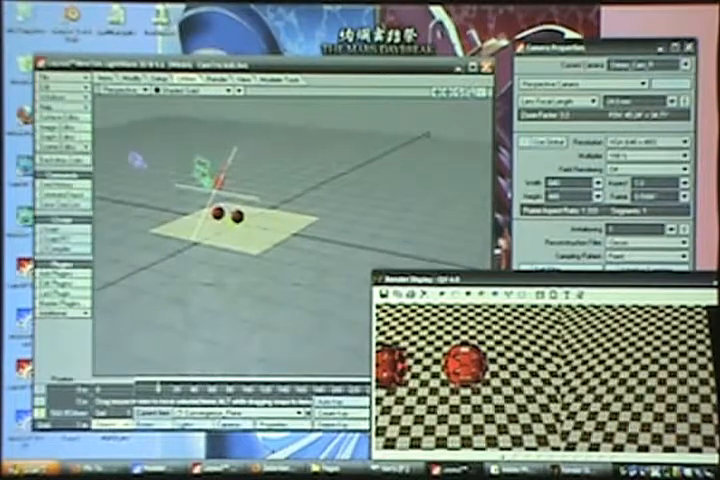
drag(210, 185, 225, 215)
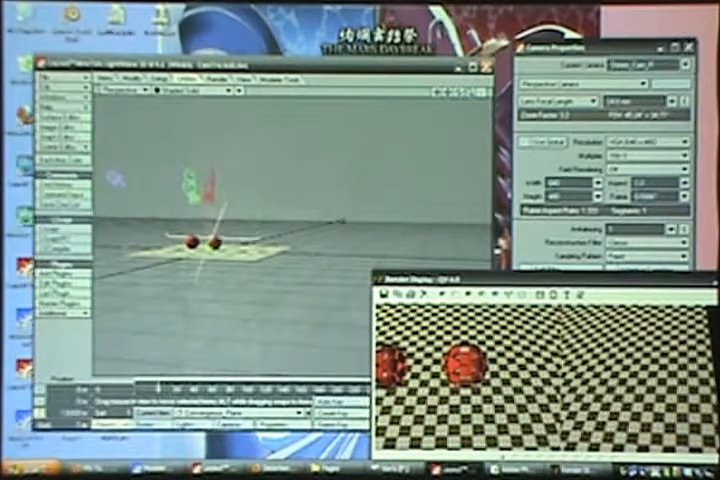
drag(300, 180, 313, 215)
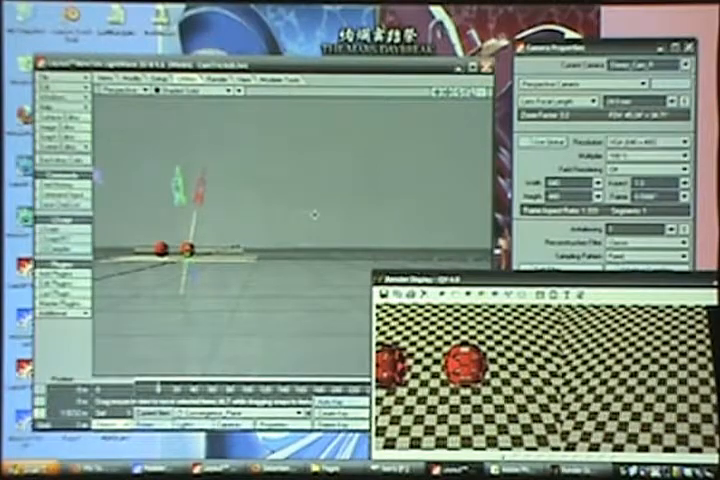
key(F9)
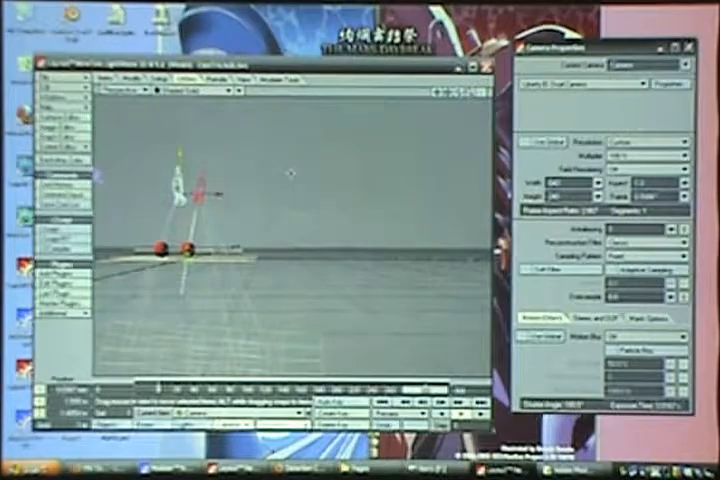
- Render a frame through the dual camera, dismiss it, and orbit to look down on the floor
key(F9)
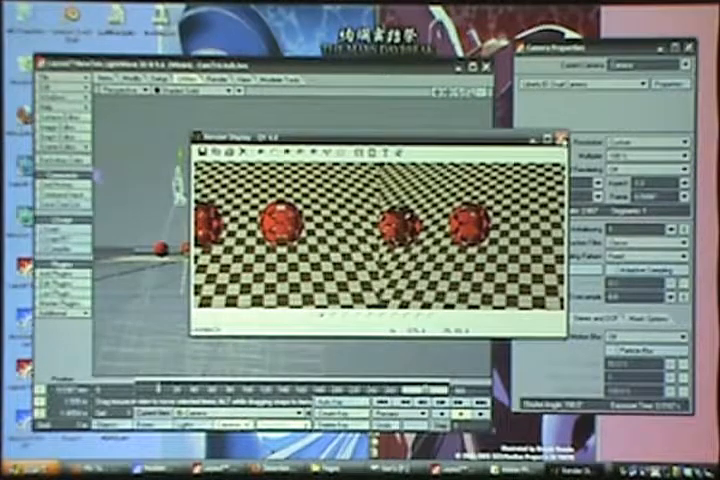
key(Escape)
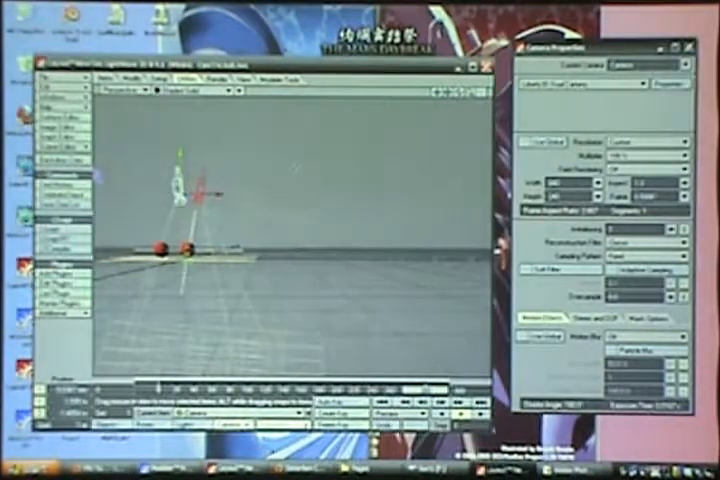
alt+drag(300, 250, 320, 200)
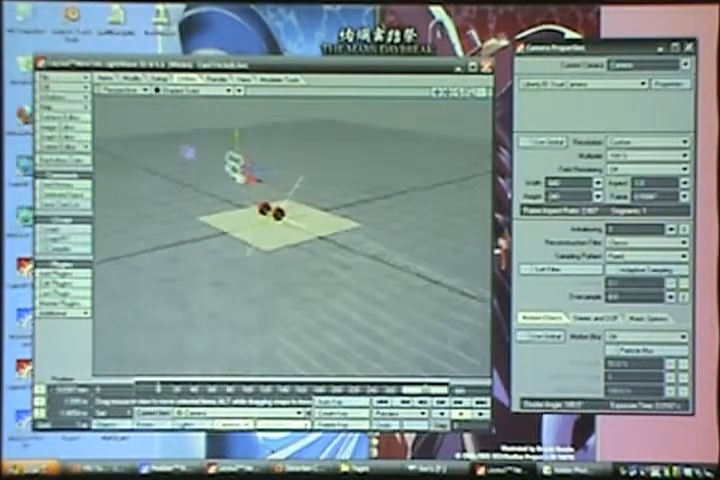
mouse_move(300, 230)
alt+mouse_down()
mouse_move(320, 225)
mouse_move(320, 210)
alt+mouse_up()
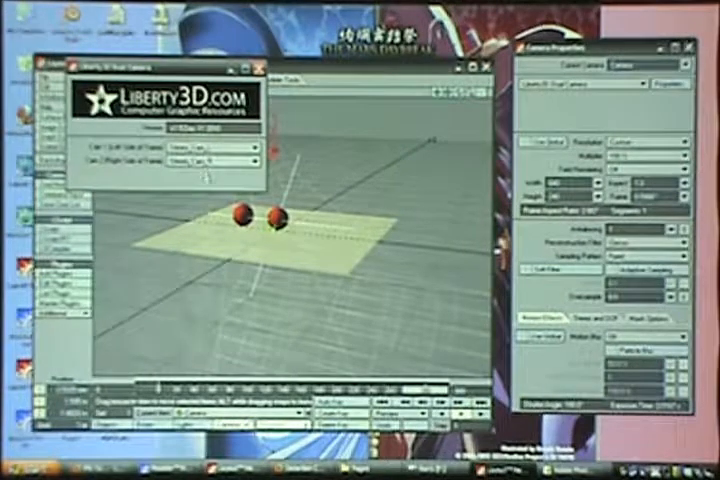
- Dismiss the dual camera settings, re-render the frame, then make Stereo_Cam_R the current item
click(205, 175)
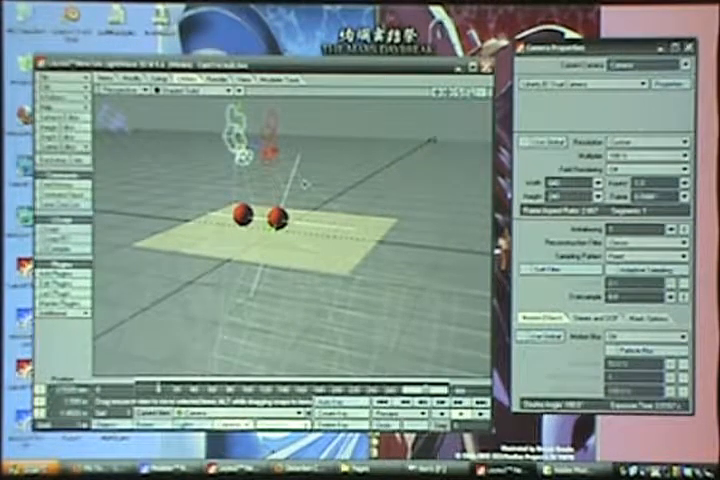
key(F9)
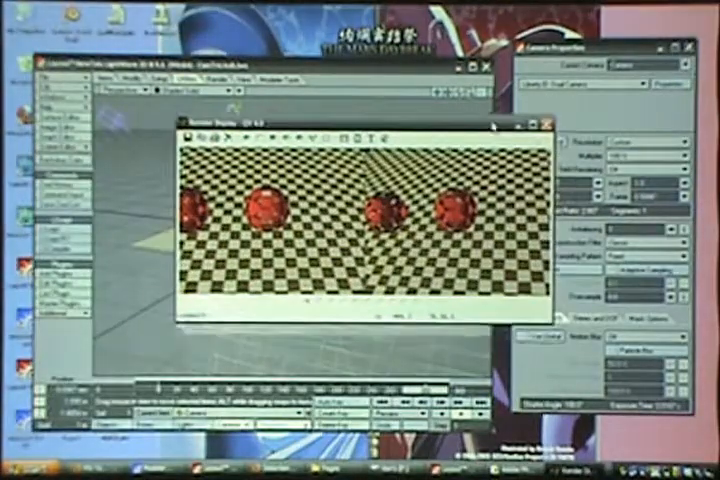
key(Escape)
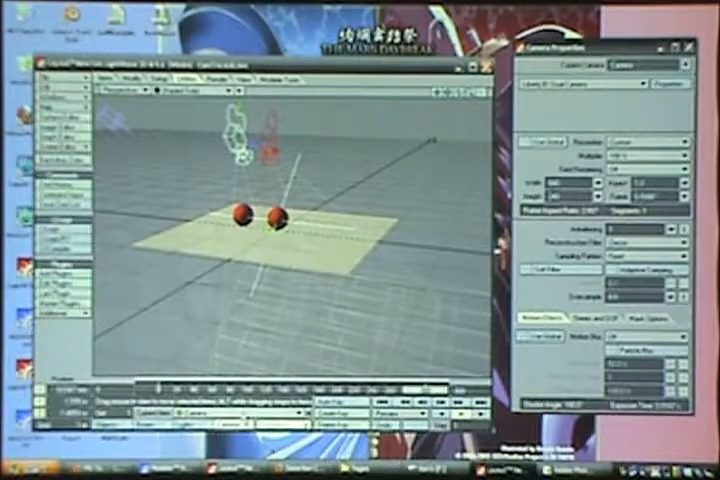
click(240, 412)
click(237, 432)
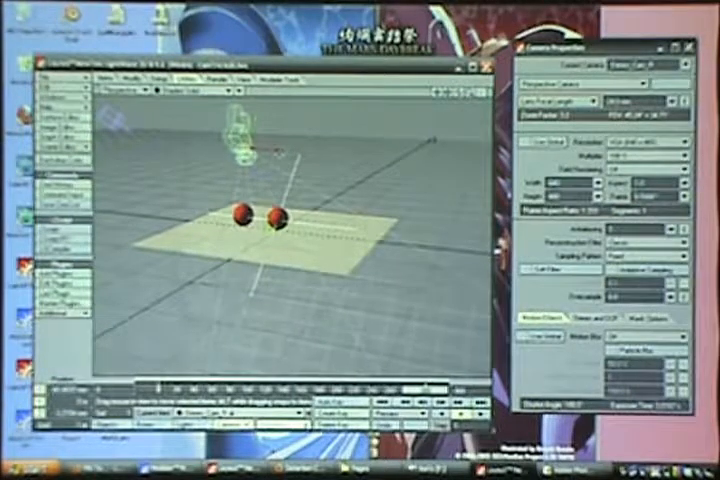
- Dismiss the keyframe settings and render the right camera's single view
key(p)
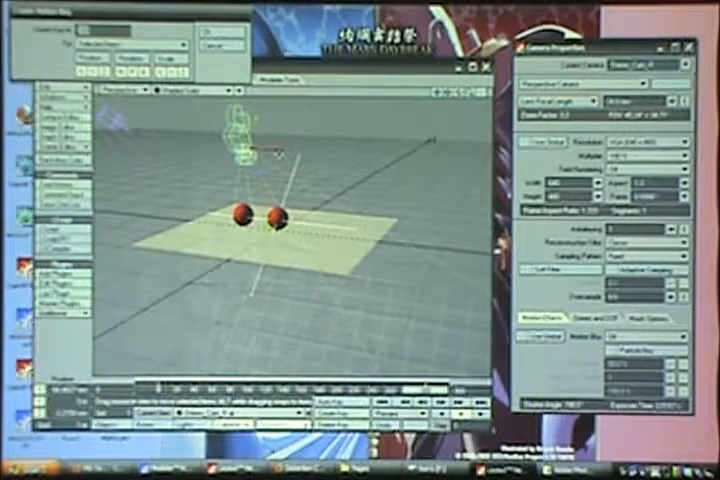
key(Escape)
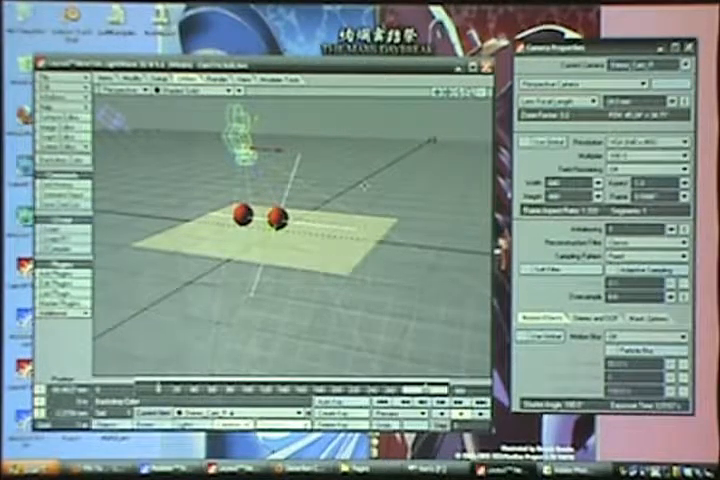
key(F9)
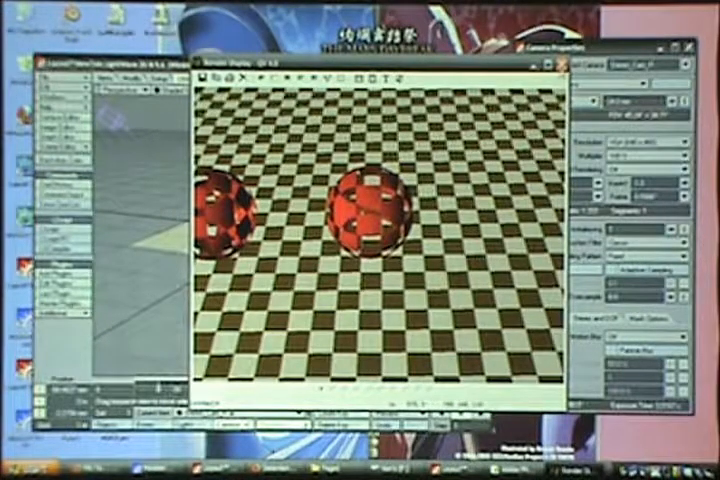
key(Escape)
- Make the main Camera current, show its dual camera settings, and render the side-by-side frame
click(120, 225)
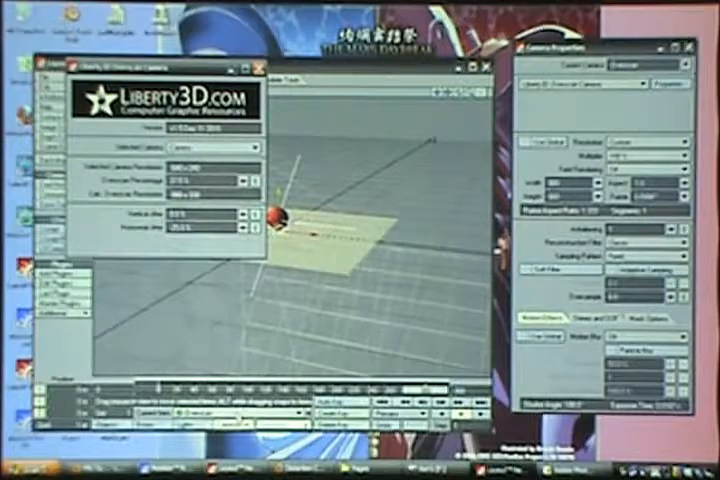
click(135, 232)
key(F9)
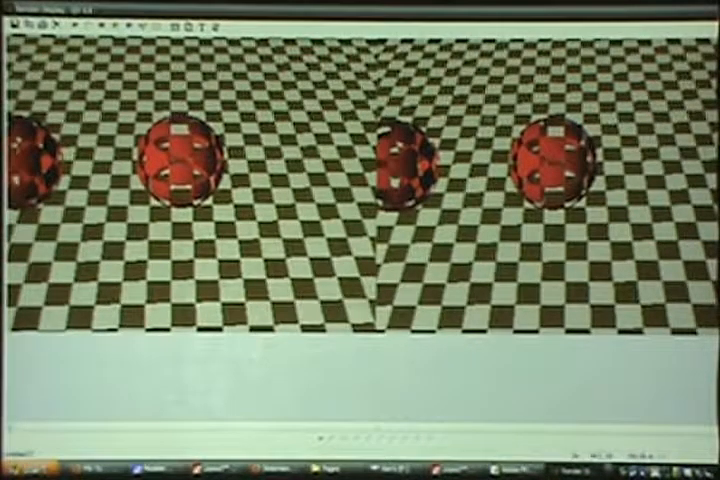
key(Escape)
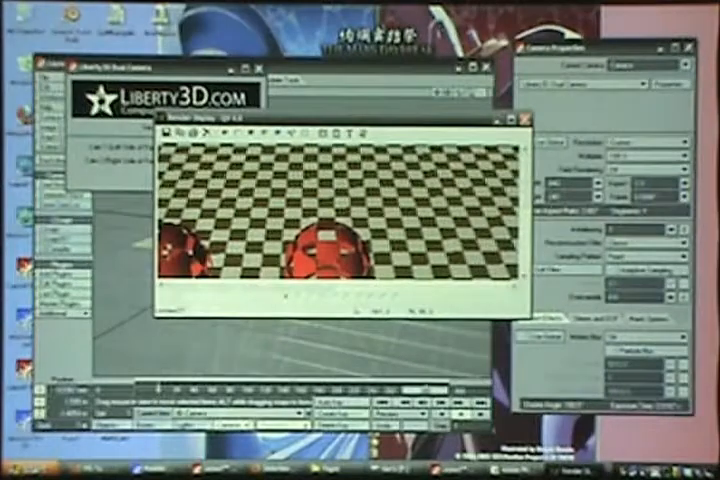
- Change the main camera's type to Liberty3D Stereo Camera in Camera Properties
click(608, 92)
click(608, 86)
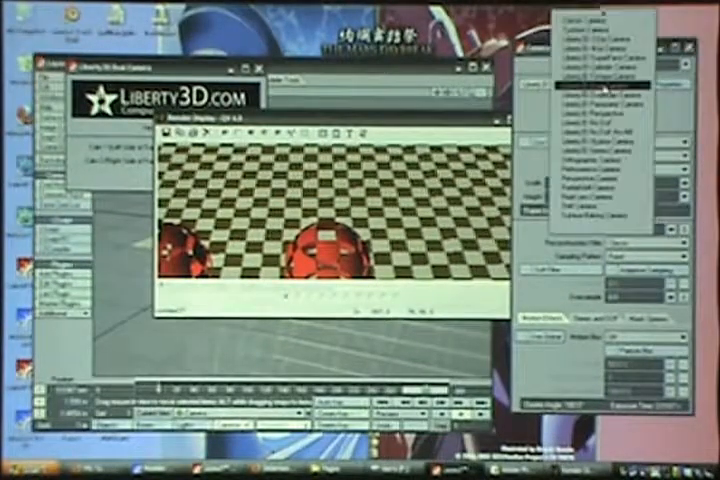
click(600, 86)
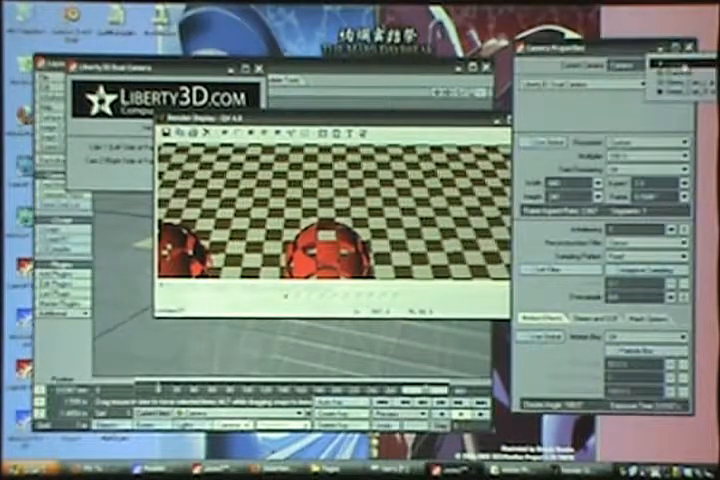
click(640, 86)
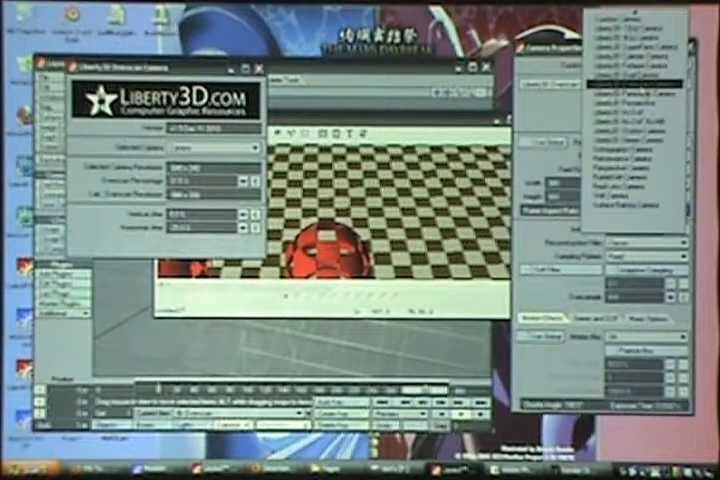
click(645, 142)
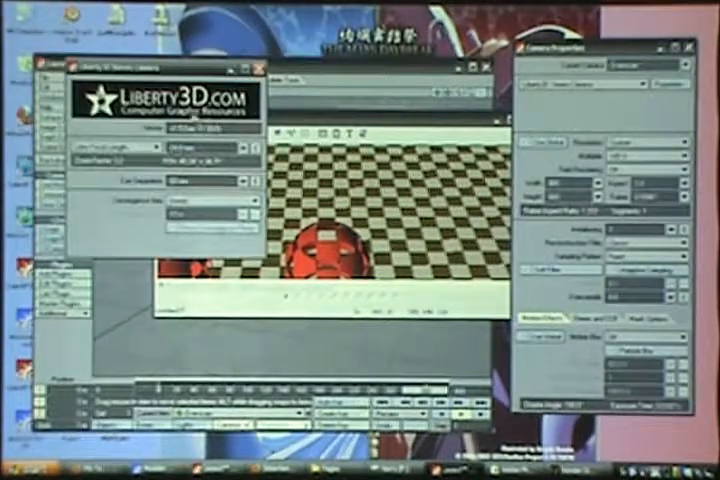
- Move the stereo settings aside and choose a convergence mode, clearing the render out of the way
drag(120, 66, 495, 40)
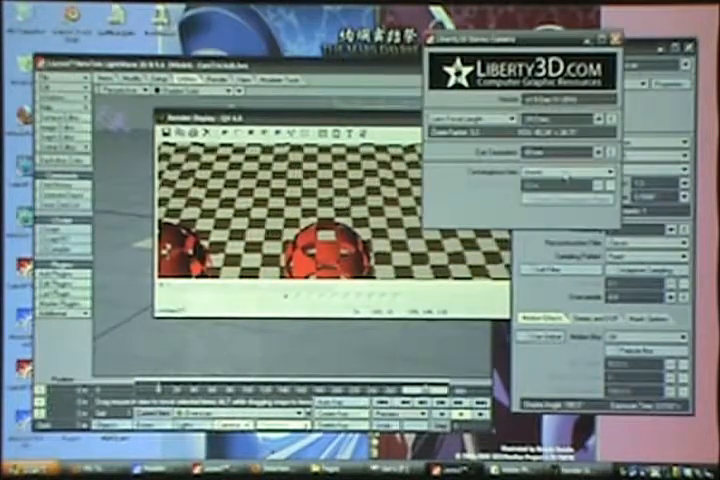
click(565, 180)
click(545, 205)
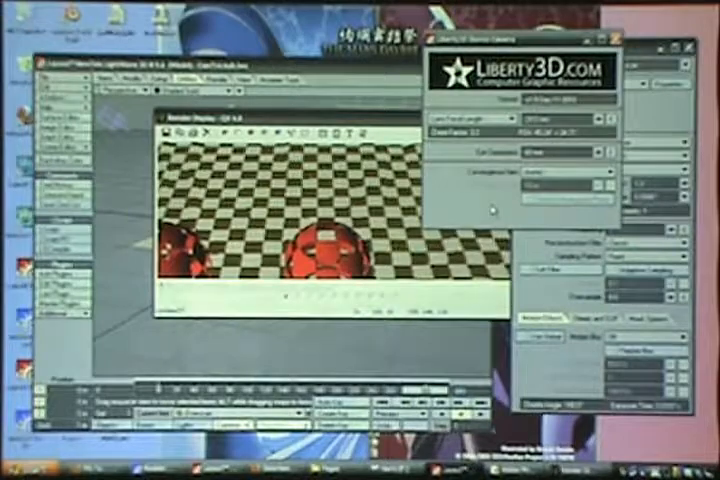
drag(350, 117, 570, 243)
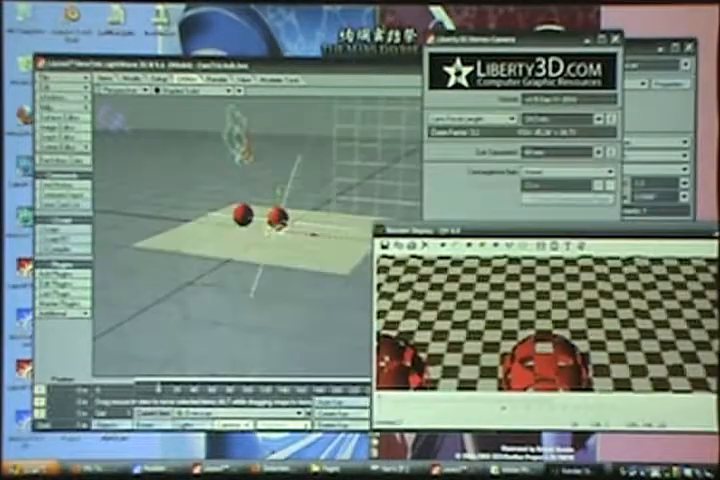
- Orbit and zoom onto the camera item, then drag it lower in the scene
mouse_move(300, 180)
mouse_down()
mouse_move(200, 200)
mouse_move(250, 180)
mouse_up()
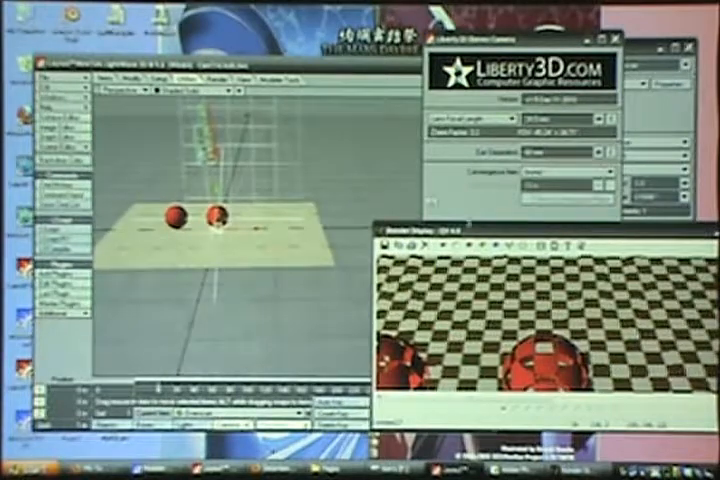
drag(470, 232, 380, 258)
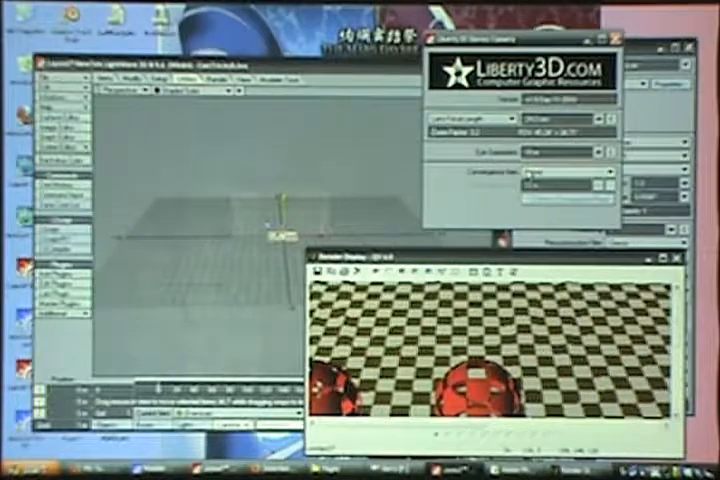
drag(280, 230, 285, 215)
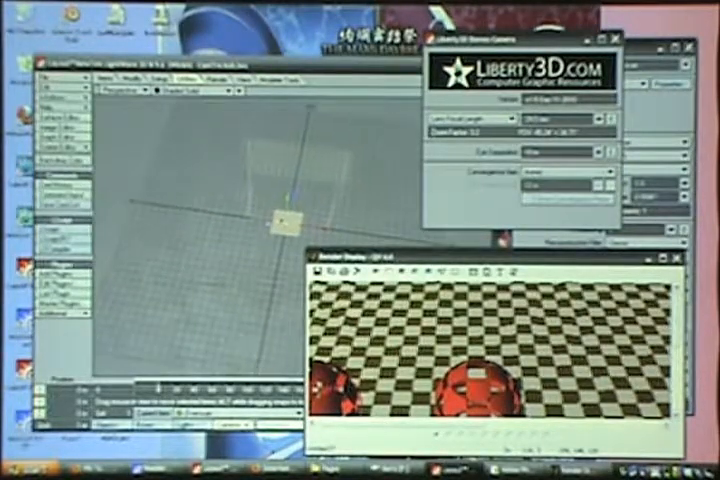
drag(283, 218, 270, 208)
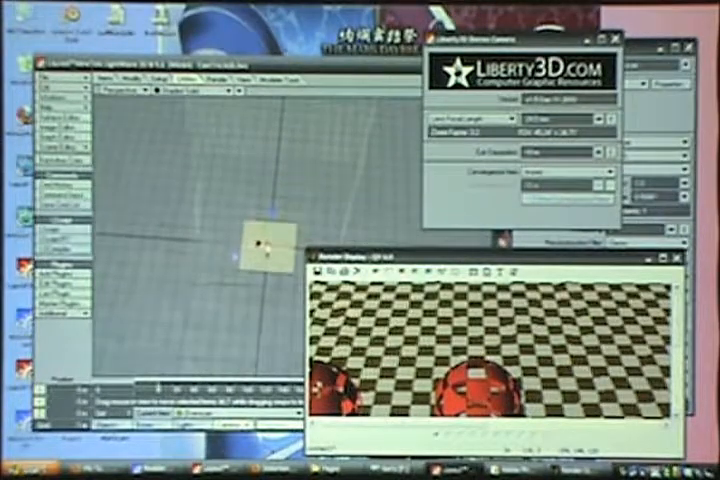
drag(270, 208, 257, 245)
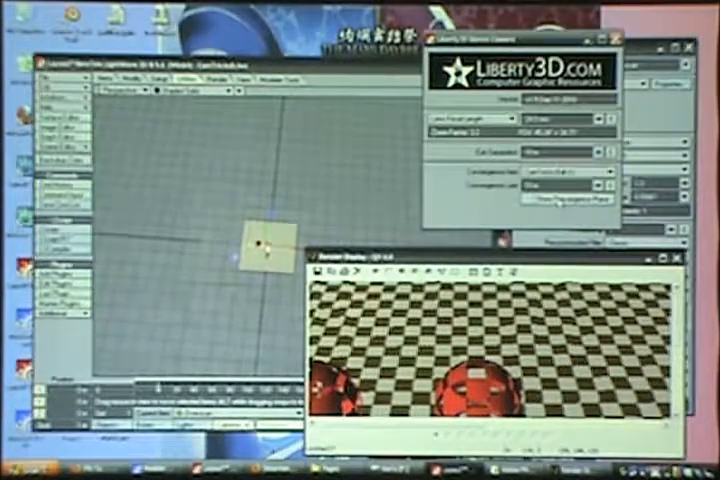